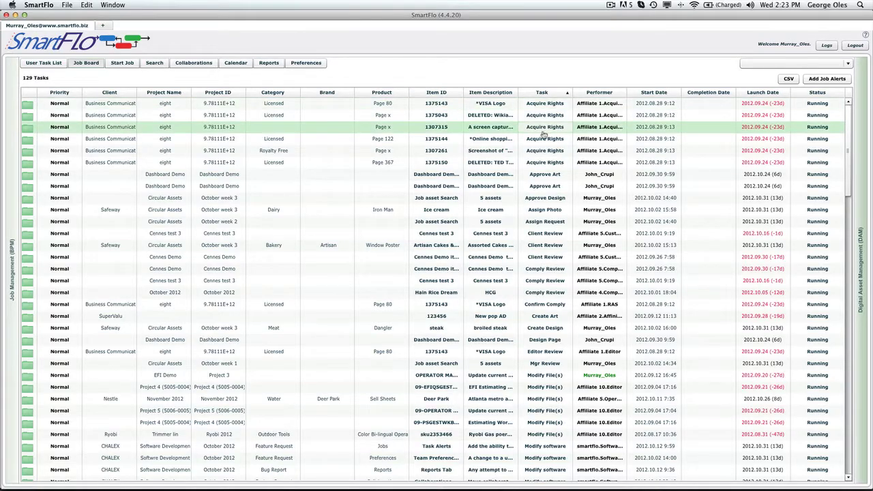
# - Add an Ops Review alert of type Task Completed By, due 2012.10.24, e-mailed to self
pyautogui.scroll(-3, 544, 146)
pyautogui.scroll(-5, 544, 150)
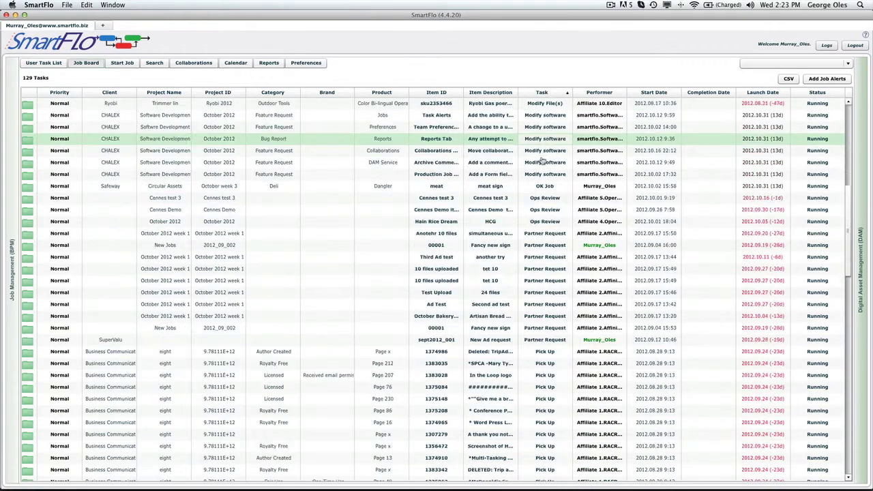
pyautogui.scroll(-3, 543, 157)
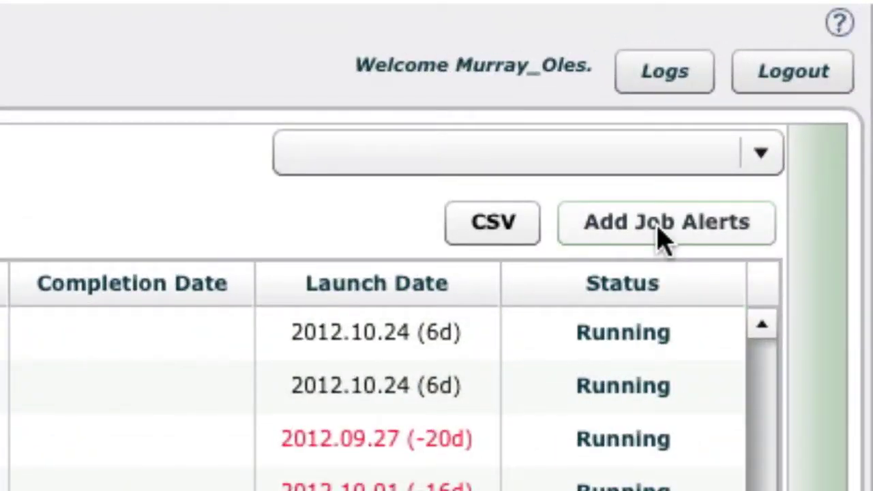
pyautogui.click(661, 235)
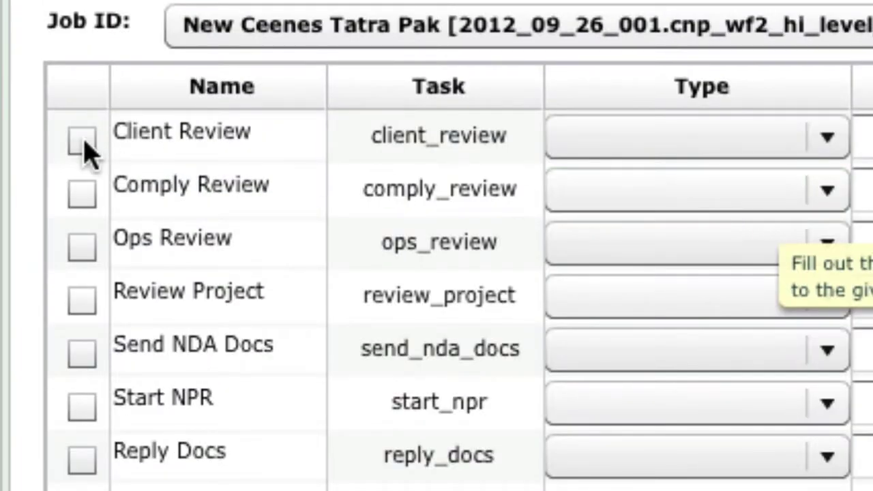
pyautogui.click(81, 248)
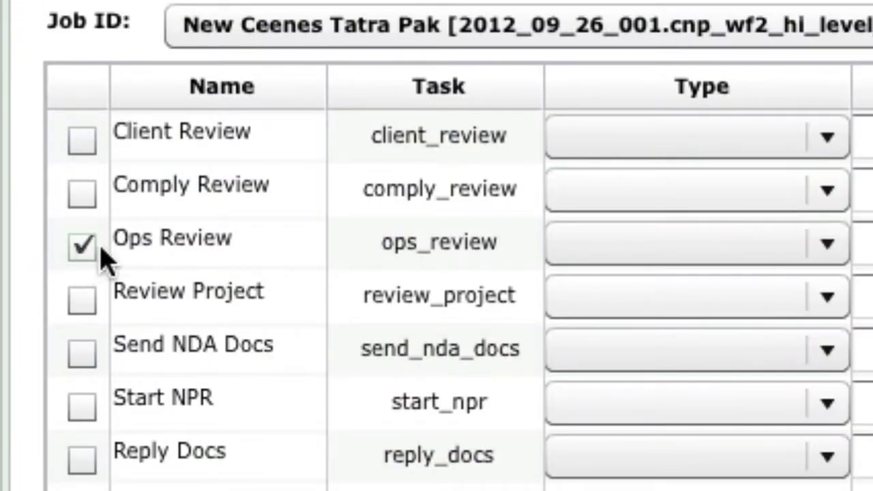
pyautogui.click(827, 245)
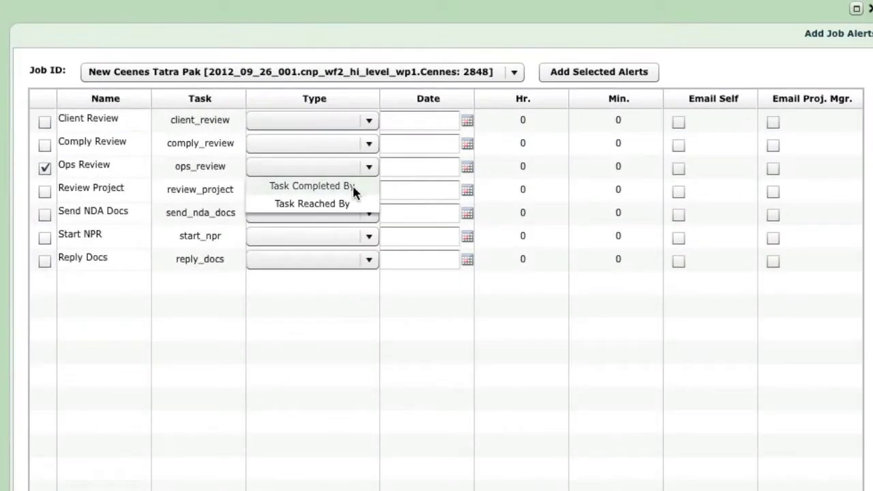
pyautogui.click(353, 186)
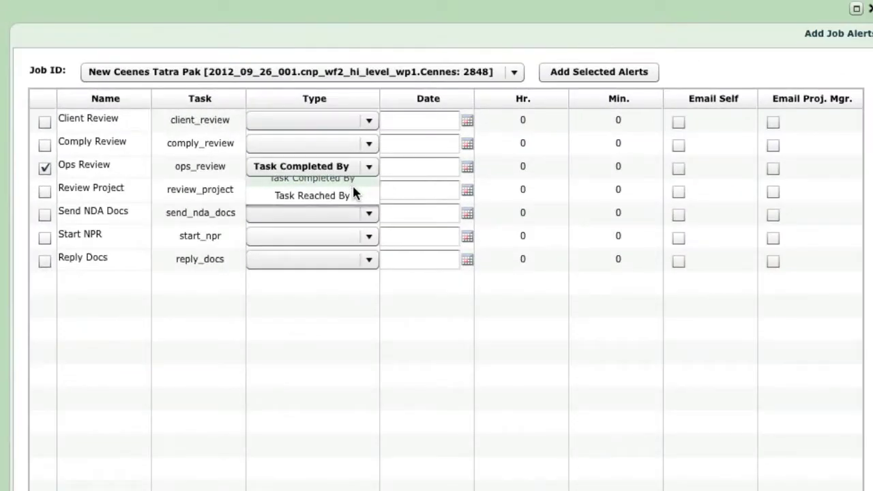
pyautogui.click(469, 168)
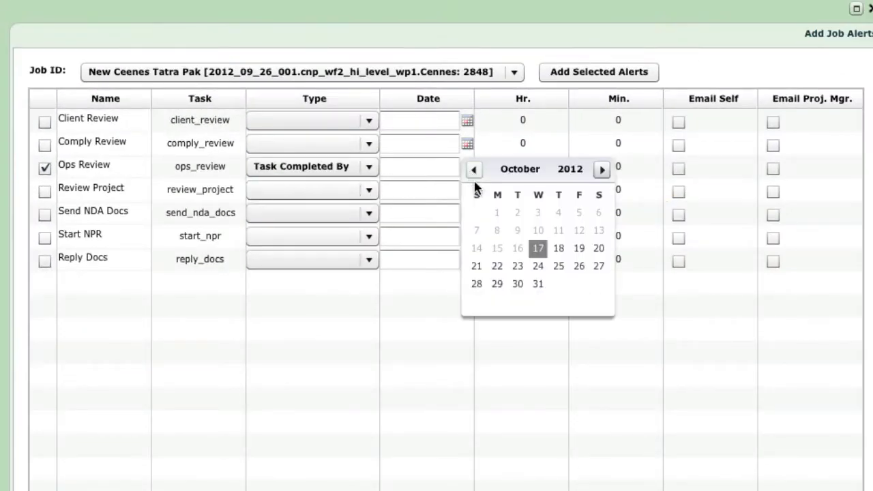
pyautogui.click(538, 265)
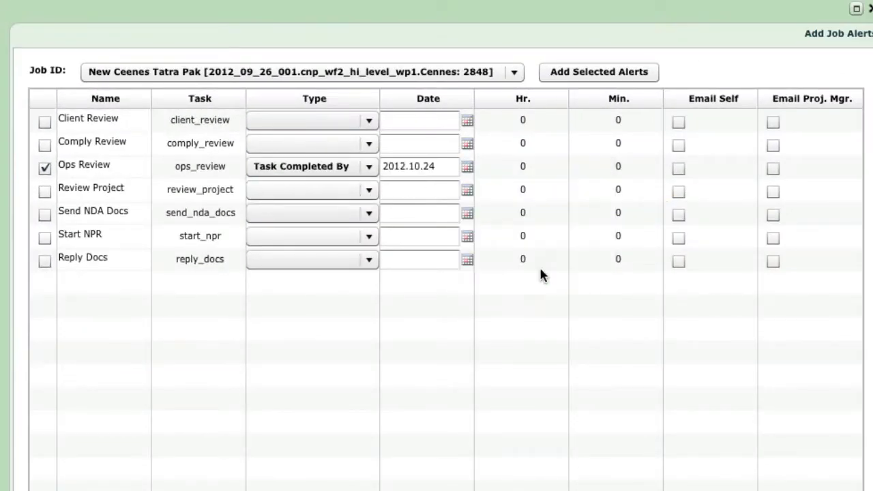
pyautogui.click(677, 168)
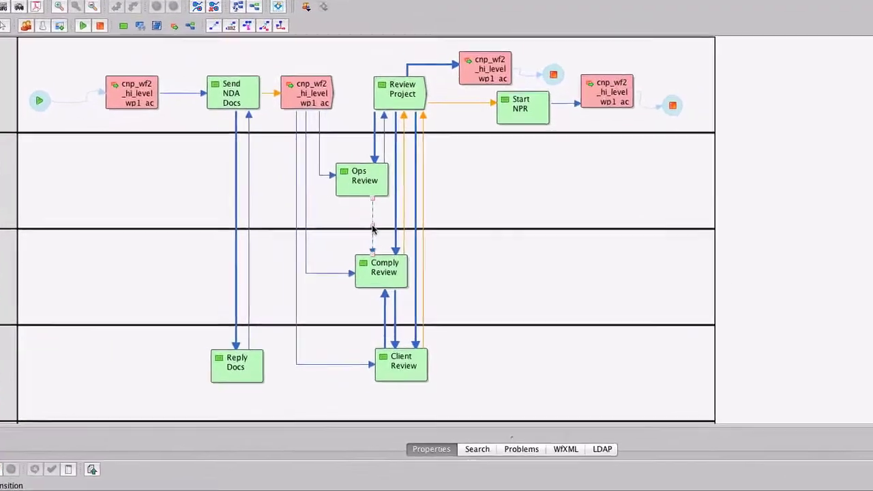
# - Delete the Ops Review to Comply Review transition and begin saving the workflow
pyautogui.click(391, 234)
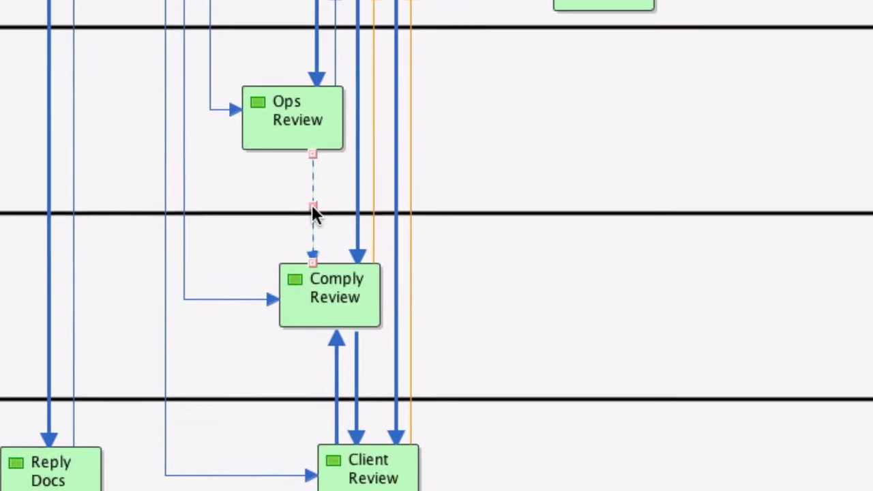
pyautogui.rightClick(310, 204)
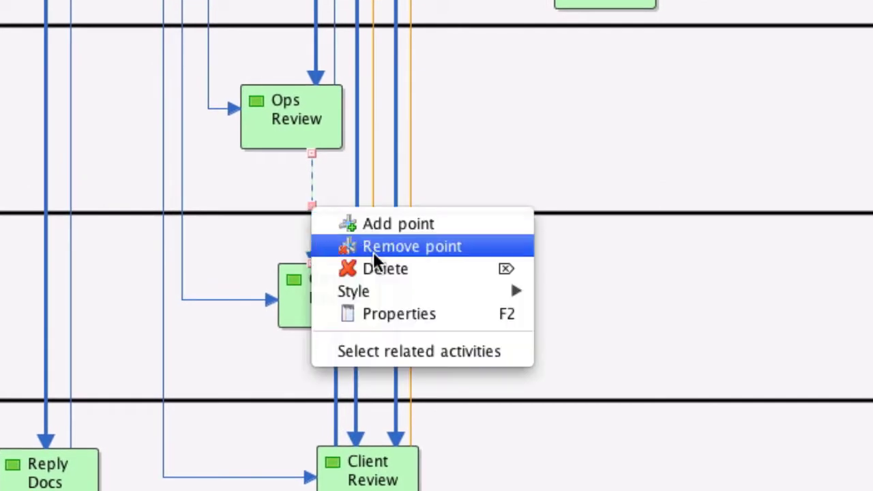
pyautogui.click(392, 266)
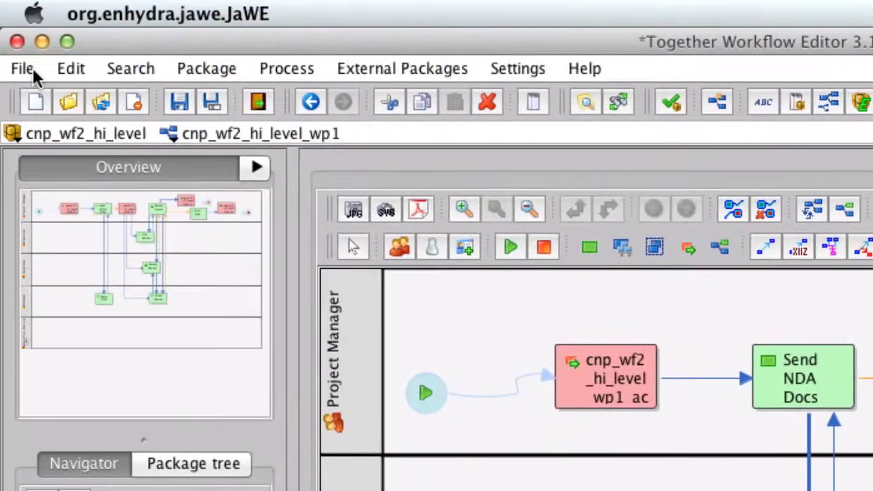
pyautogui.click(27, 68)
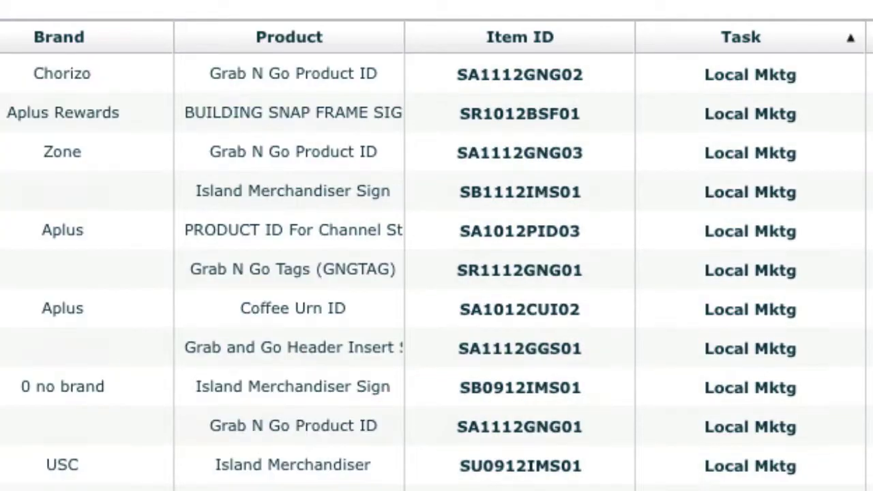
# - Open the Approve Design task and show its 27 attached food images in the Job Bag
pyautogui.scroll(3, 723, 215)
pyautogui.scroll(2, 723, 215)
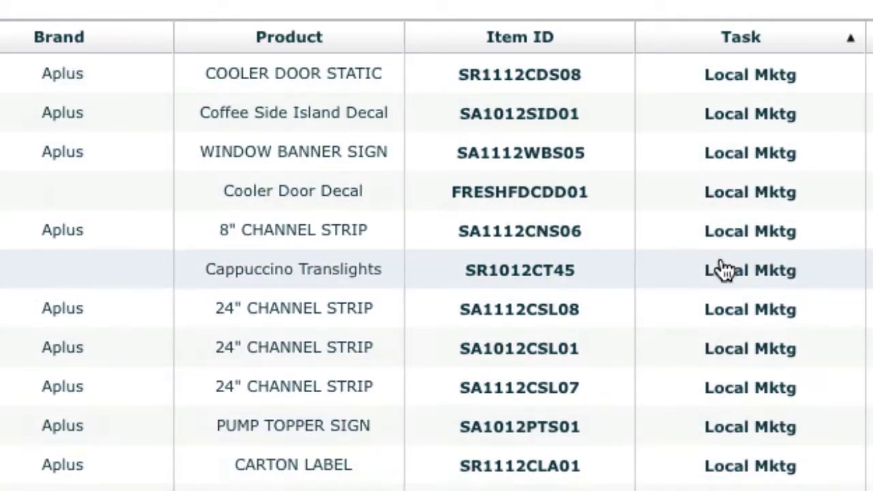
pyautogui.scroll(1, 723, 215)
pyautogui.scroll(3, 726, 215)
pyautogui.scroll(3, 726, 215)
pyautogui.scroll(3, 727, 216)
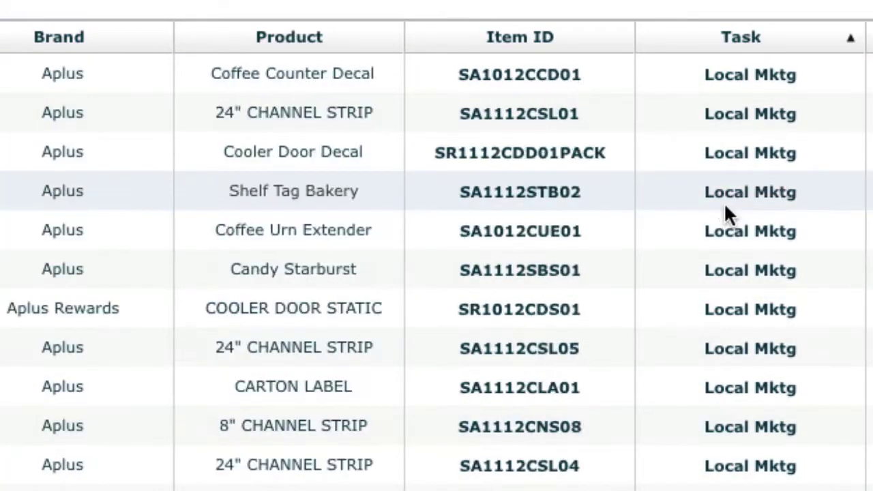
pyautogui.scroll(3, 727, 216)
pyautogui.scroll(3, 727, 216)
pyautogui.scroll(3, 727, 216)
pyautogui.scroll(3, 727, 215)
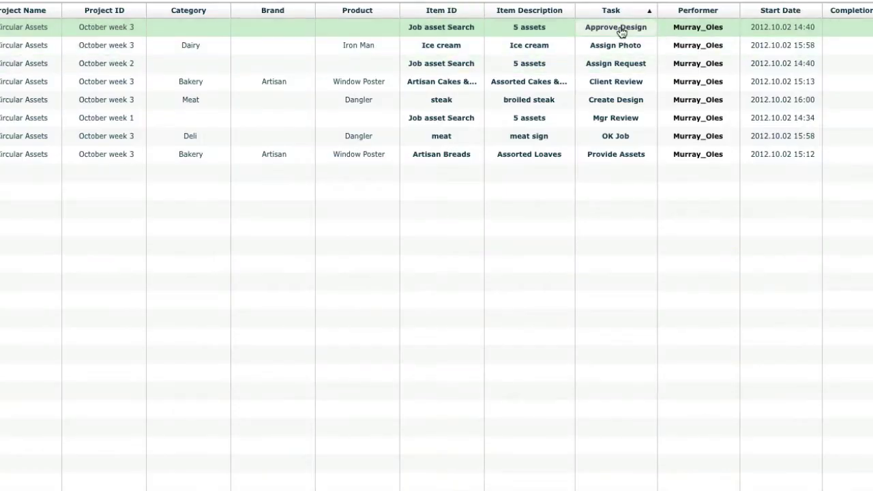
pyautogui.doubleClick(618, 27)
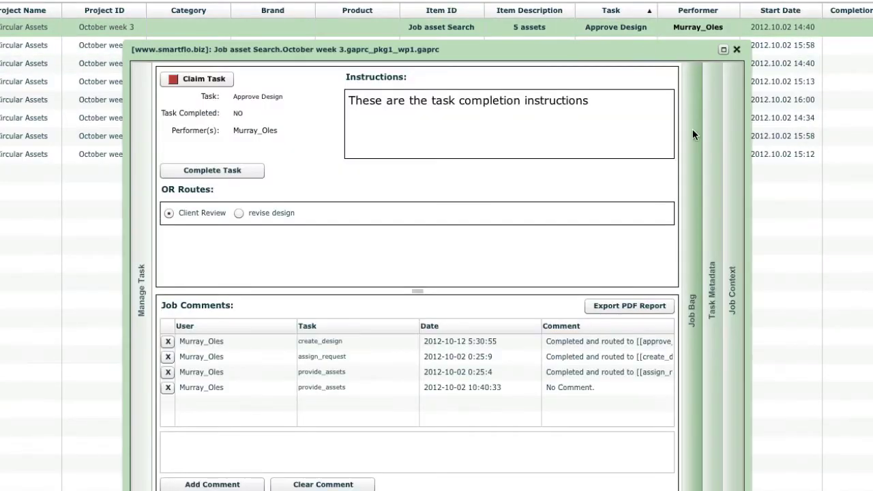
pyautogui.click(692, 131)
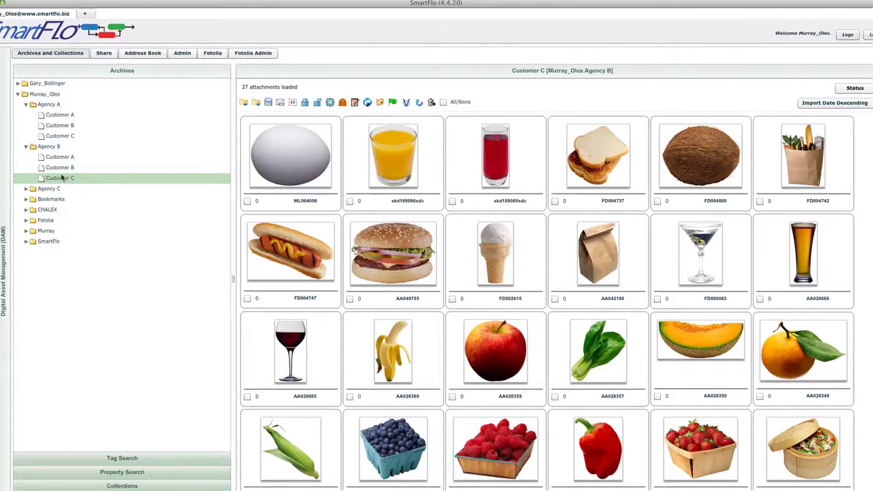
# - Preview Customer A's gears video, then drag the third video into the job's asset bag
pyautogui.click(62, 115)
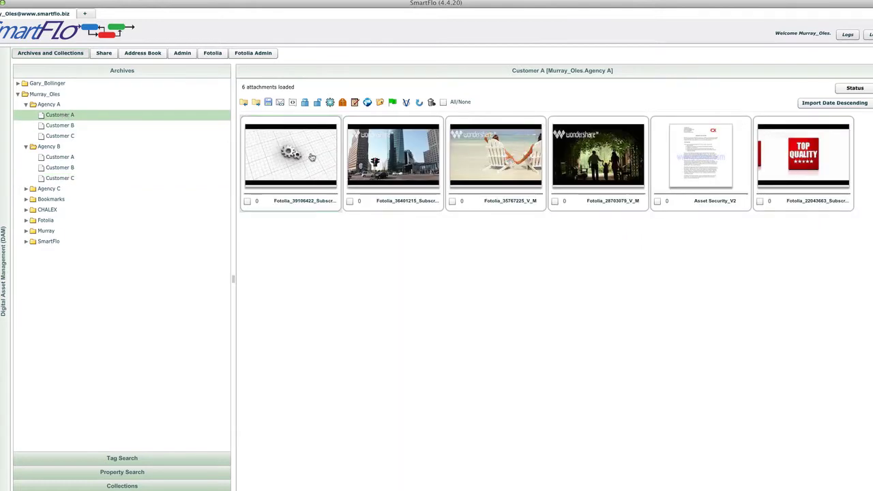
pyautogui.doubleClick(311, 157)
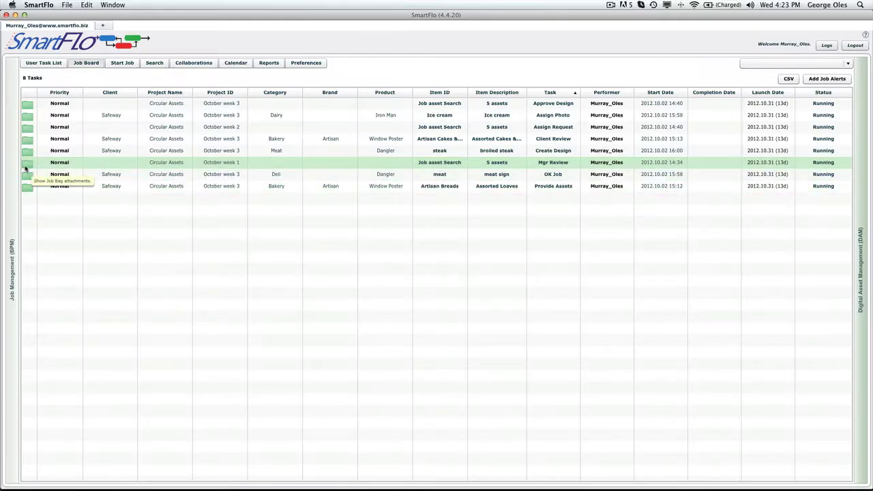
pyautogui.click(26, 167)
pyautogui.click(857, 215)
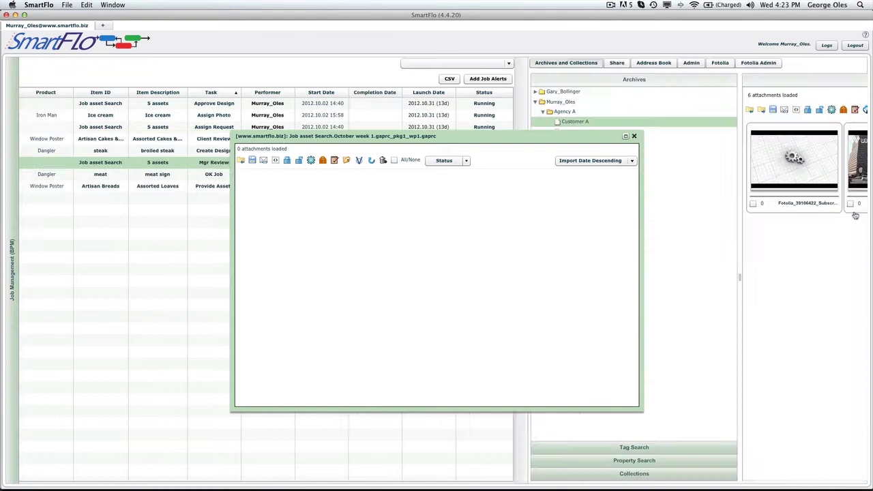
pyautogui.moveTo(553, 141); pyautogui.dragTo(756, 222)
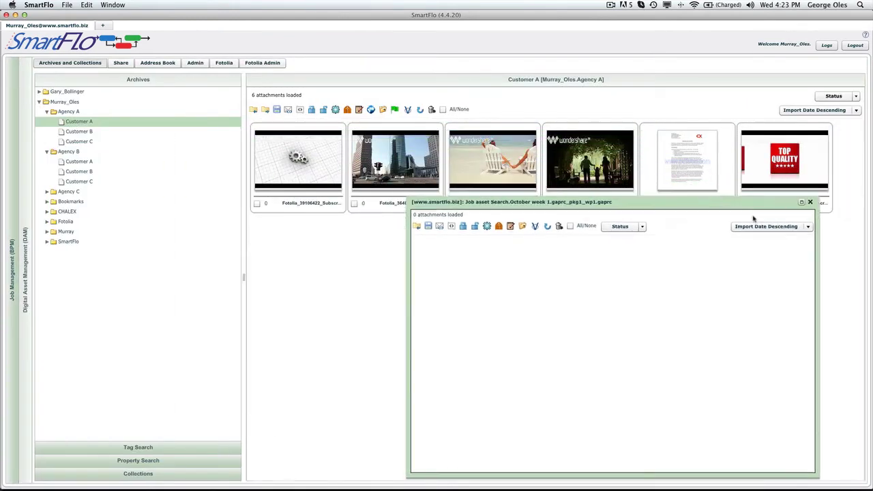
pyautogui.moveTo(477, 159); pyautogui.dragTo(708, 349)
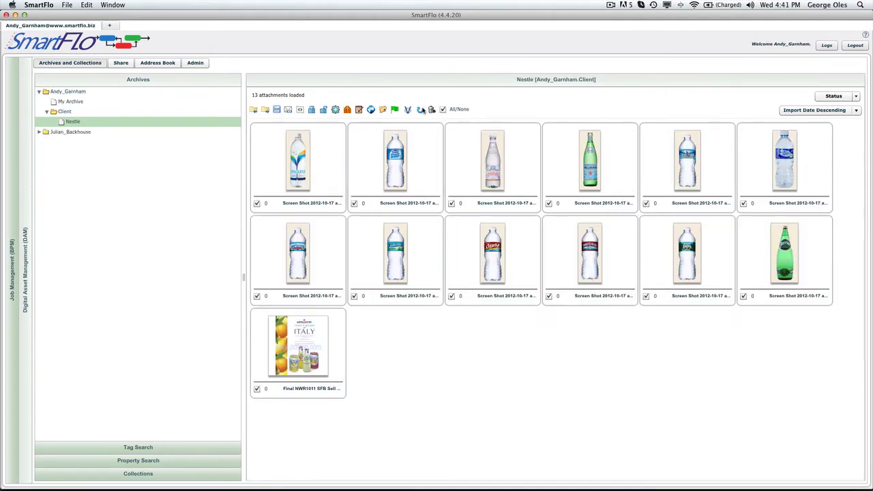
# - Start a job for the selected Nestle bottle attachments with comment 'sell sheets for each'
pyautogui.click(395, 111)
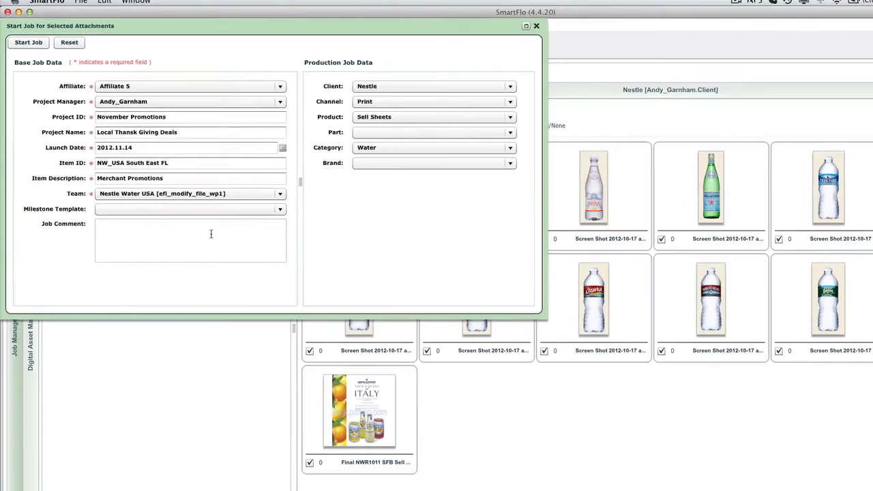
pyautogui.click(175, 199)
pyautogui.write('Create')
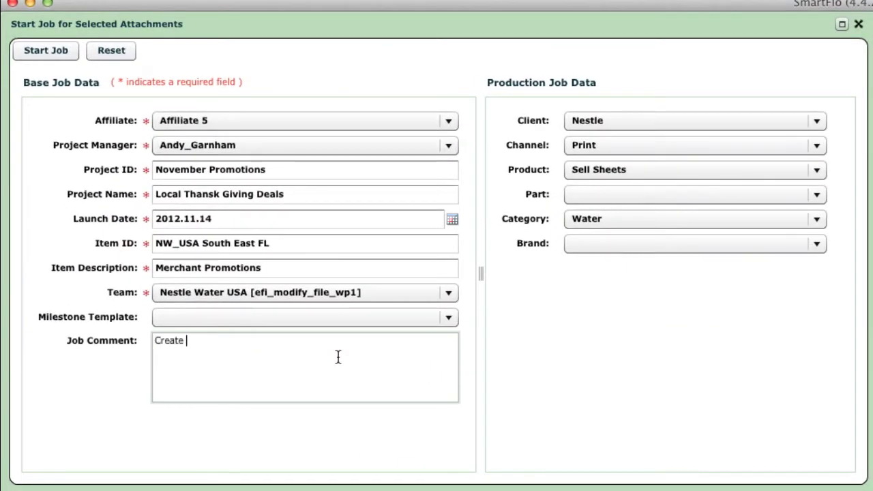
pyautogui.write('sell sheets for each')
pyautogui.click(55, 52)
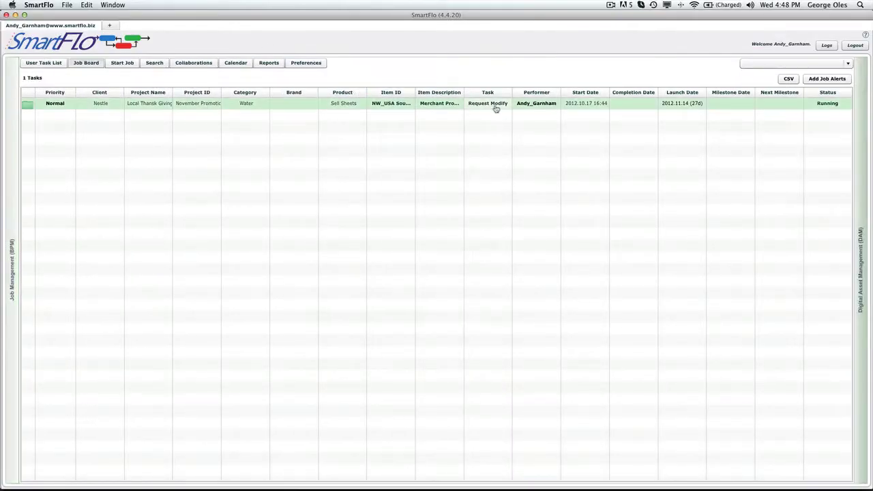
# - Check in 318CC.jpg as the new version of 328CC and preview its versions
pyautogui.doubleClick(487, 103)
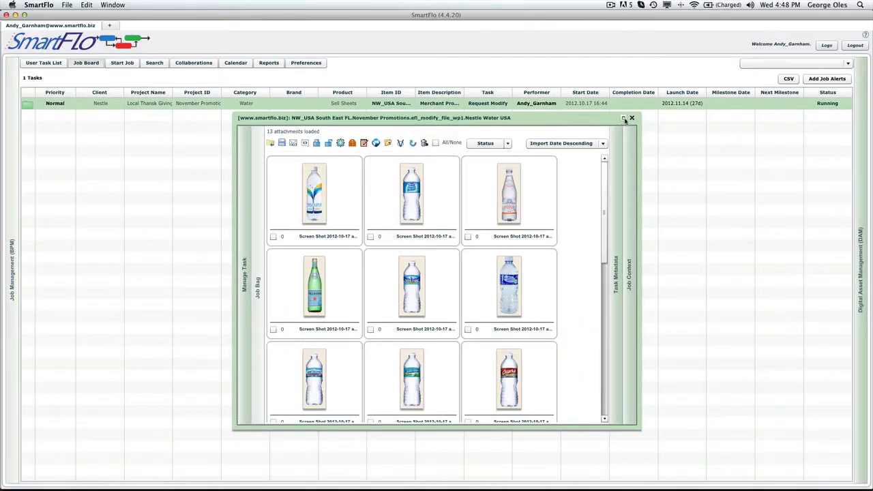
pyautogui.click(623, 118)
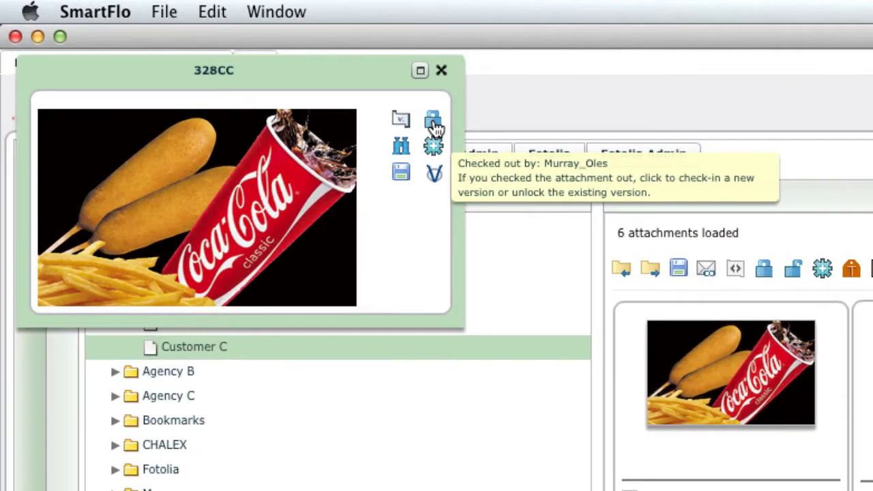
pyautogui.click(433, 123)
pyautogui.click(93, 417)
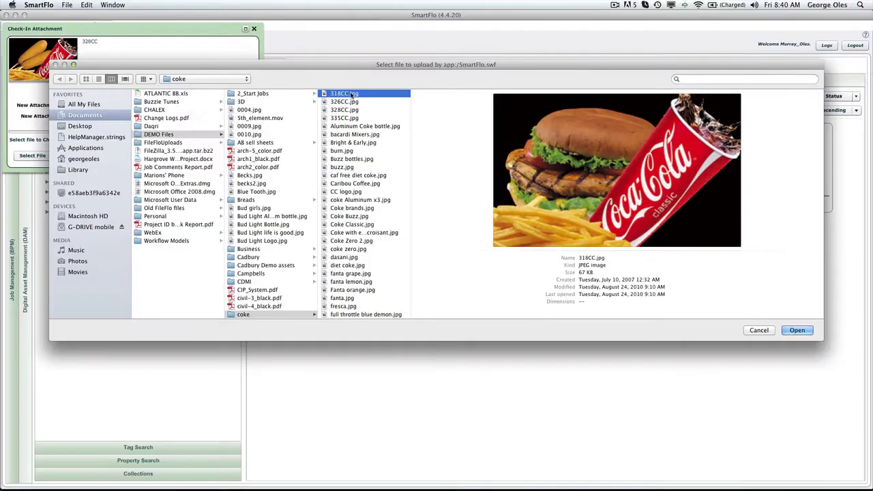
pyautogui.click(792, 330)
pyautogui.click(202, 360)
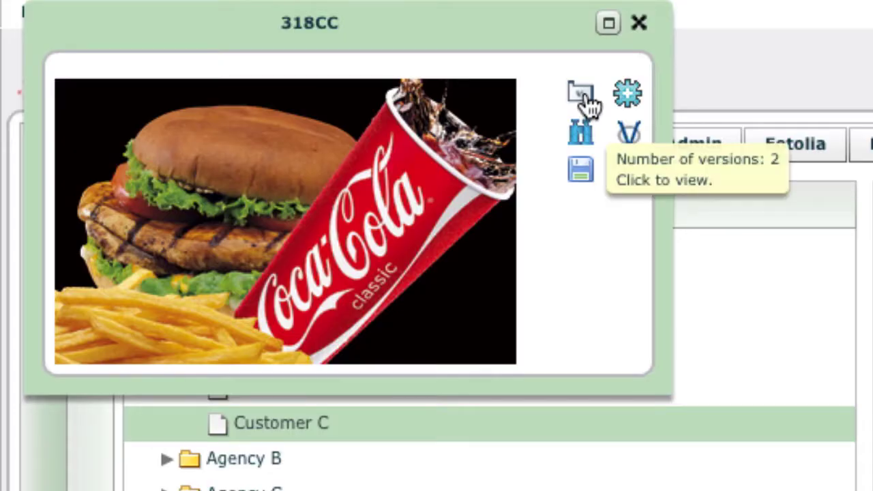
pyautogui.click(163, 49)
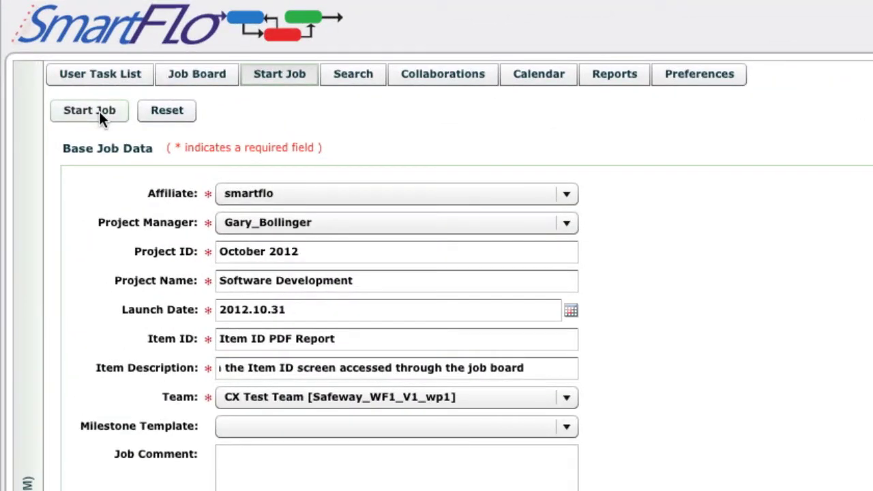
# - Start the filled-in job, then start all twelve September POP Ad jobs
pyautogui.click(98, 114)
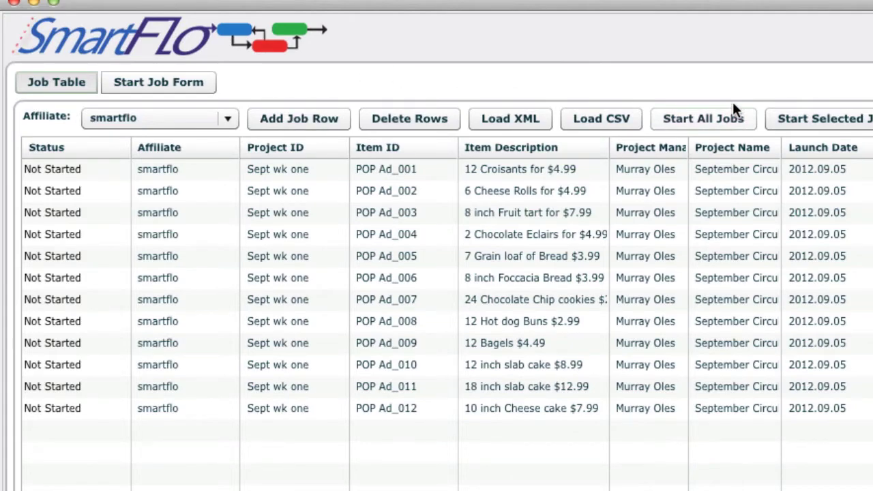
pyautogui.click(726, 118)
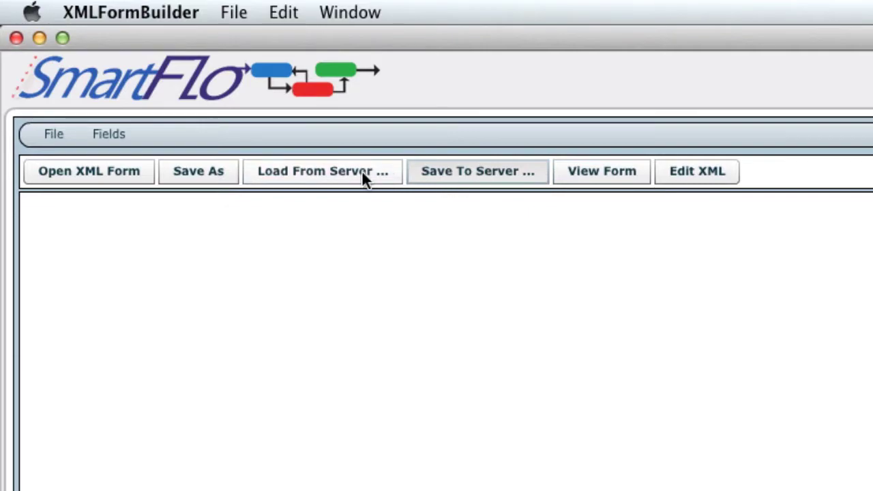
# - Load the Nestle_Sell_Sheet_Design_Deer_Park.xml form from the server
pyautogui.click(361, 170)
pyautogui.click(539, 286)
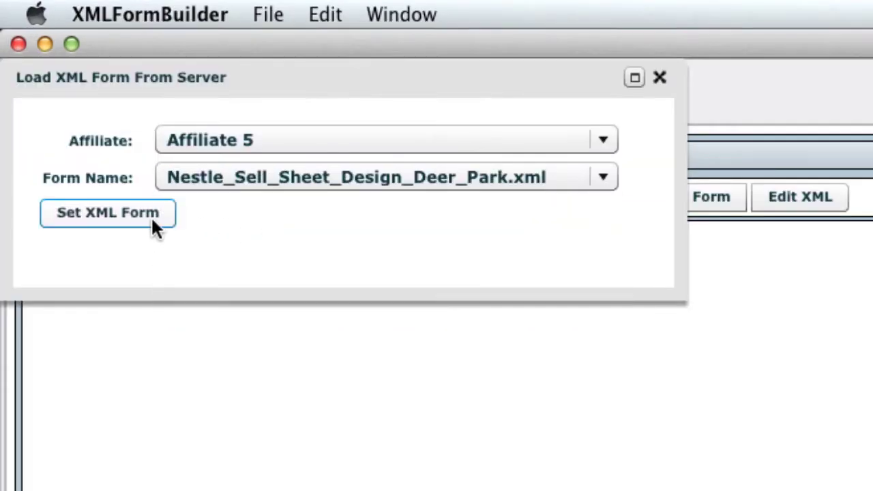
pyautogui.click(78, 119)
# - Move Case Pack beside Sell Sheet Theme and Brand beside Page Size, then upload the form
pyautogui.moveTo(328, 303); pyautogui.dragTo(298, 252)
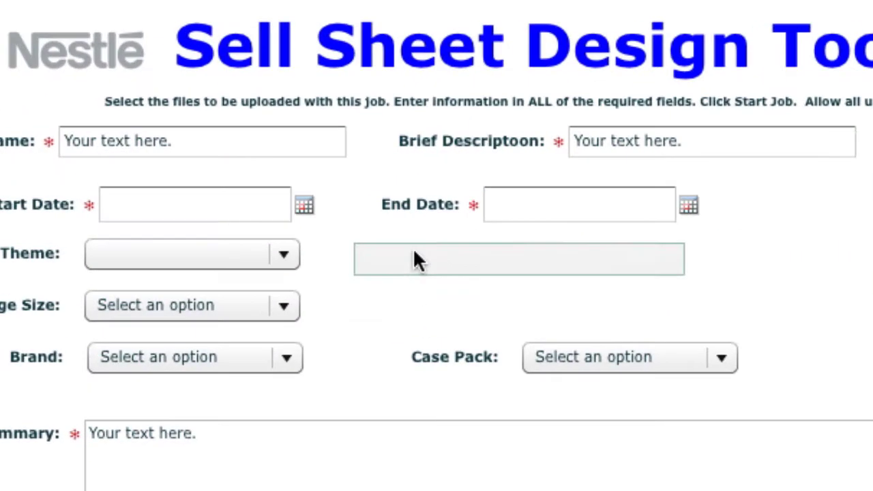
pyautogui.moveTo(48, 339); pyautogui.dragTo(428, 302)
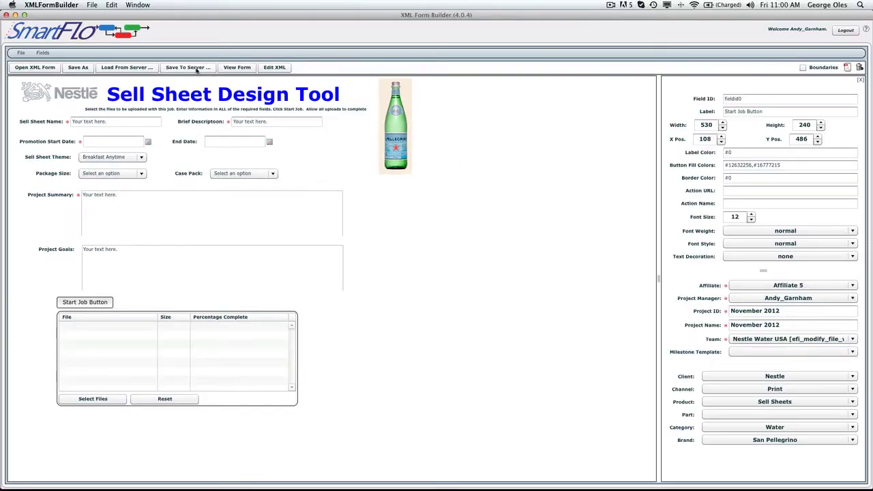
pyautogui.click(196, 69)
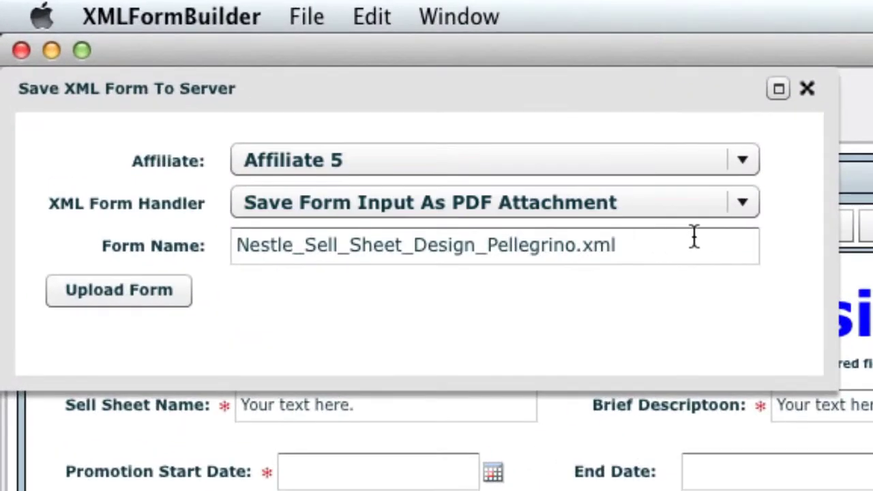
pyautogui.click(93, 289)
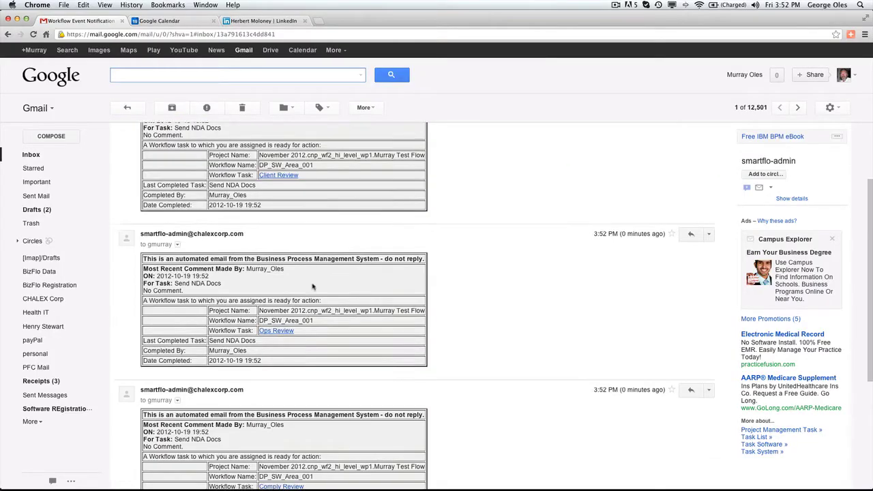
# - Follow the Comply Review link in the Gmail notification and log in to SmartFlo
pyautogui.scroll(-3, 312, 287)
pyautogui.scroll(-3, 312, 287)
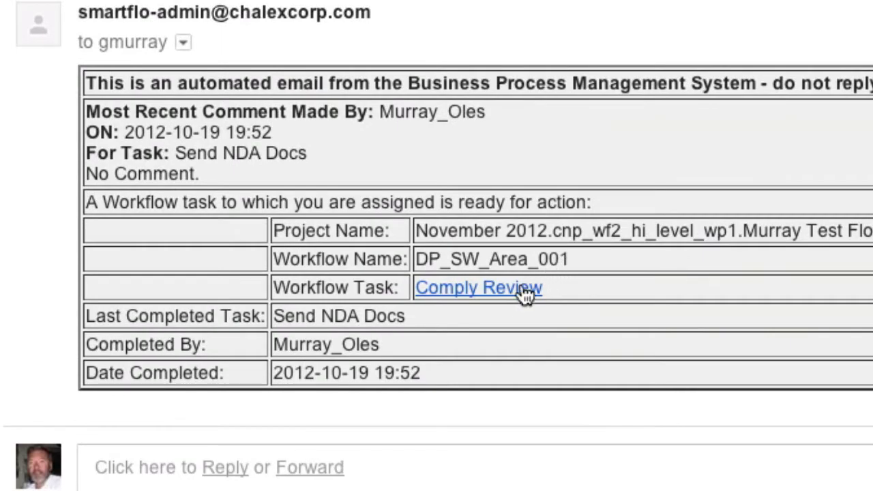
pyautogui.click(298, 295)
pyautogui.click(173, 314)
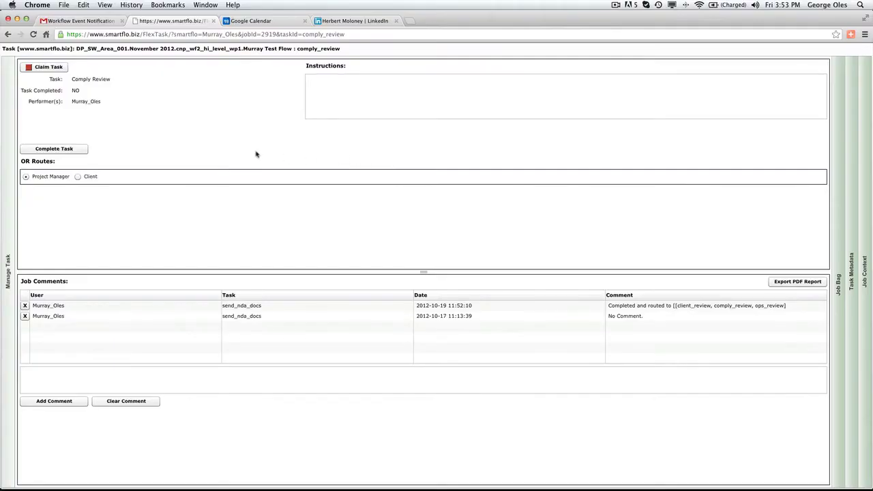